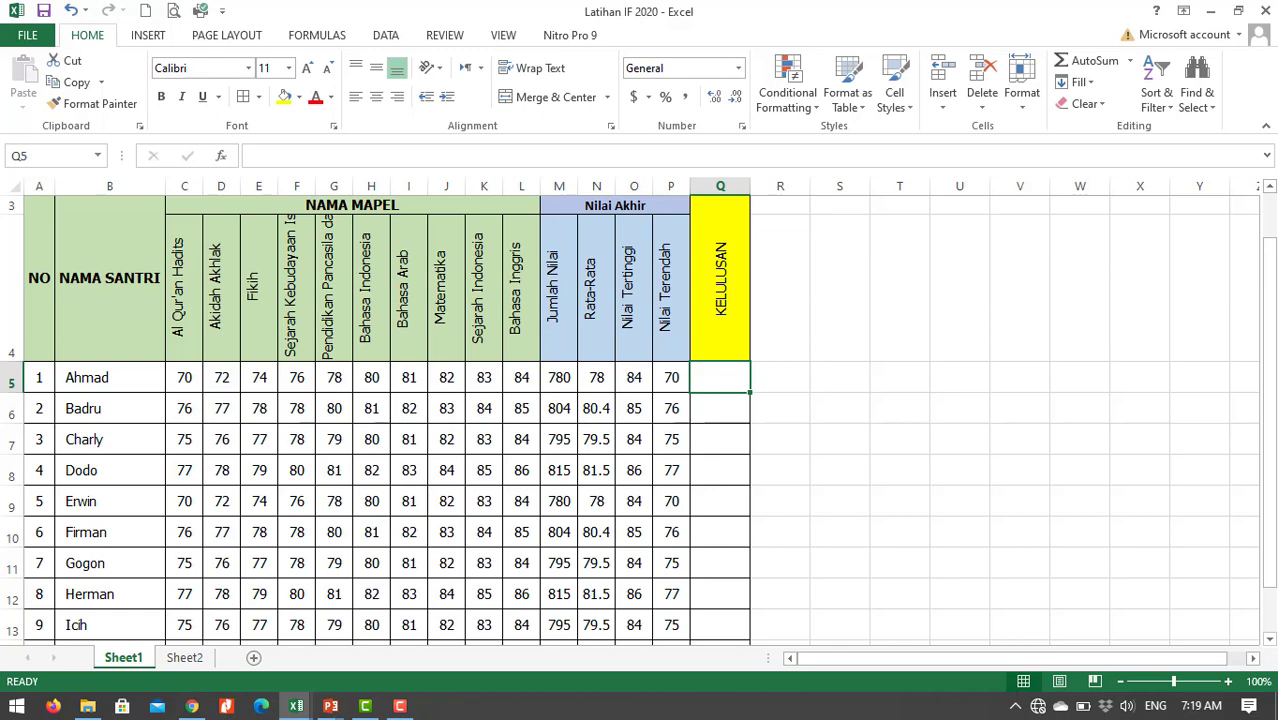
Start an IF formula in Q5 with the logical test N5>80 on the student's average
text(=)
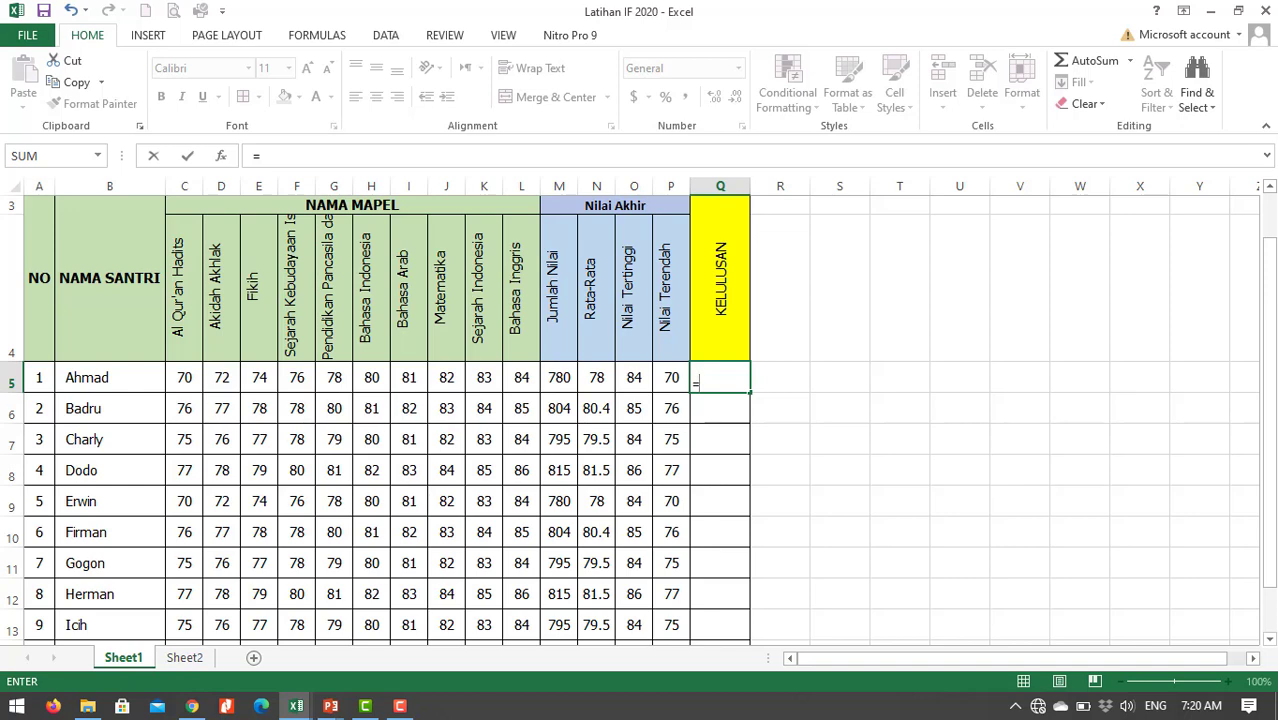
text(IF)
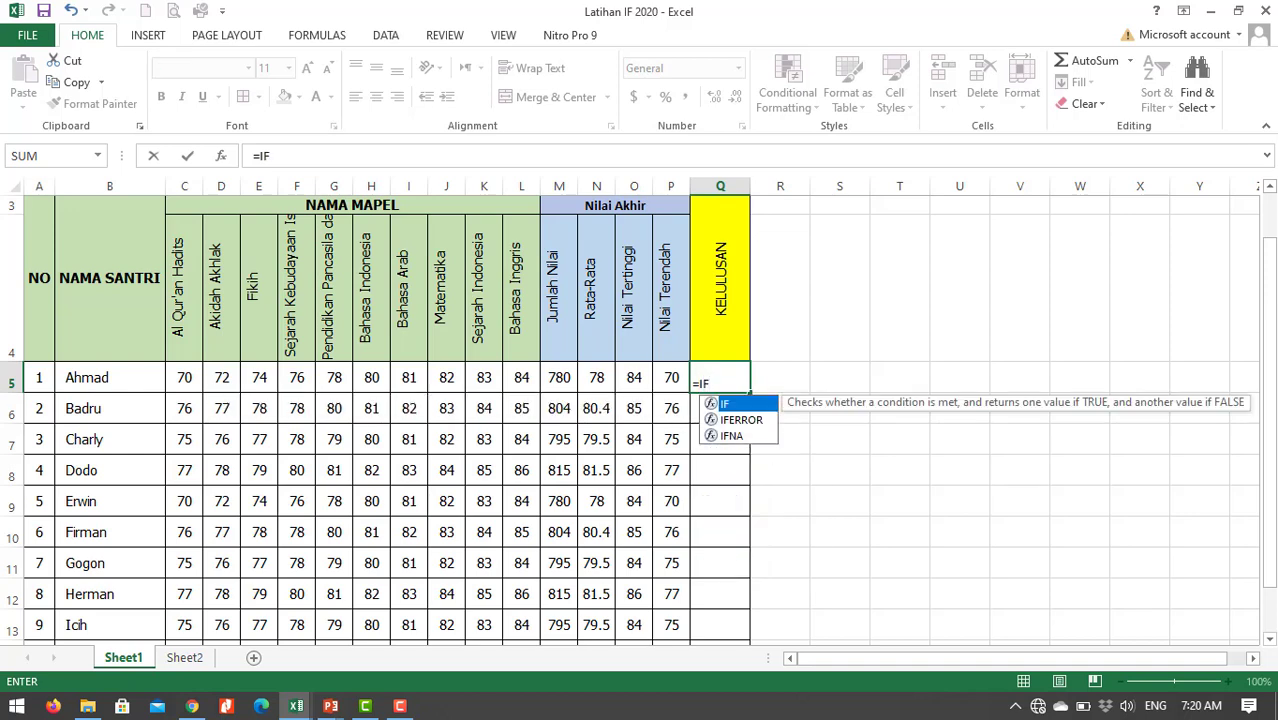
text(()
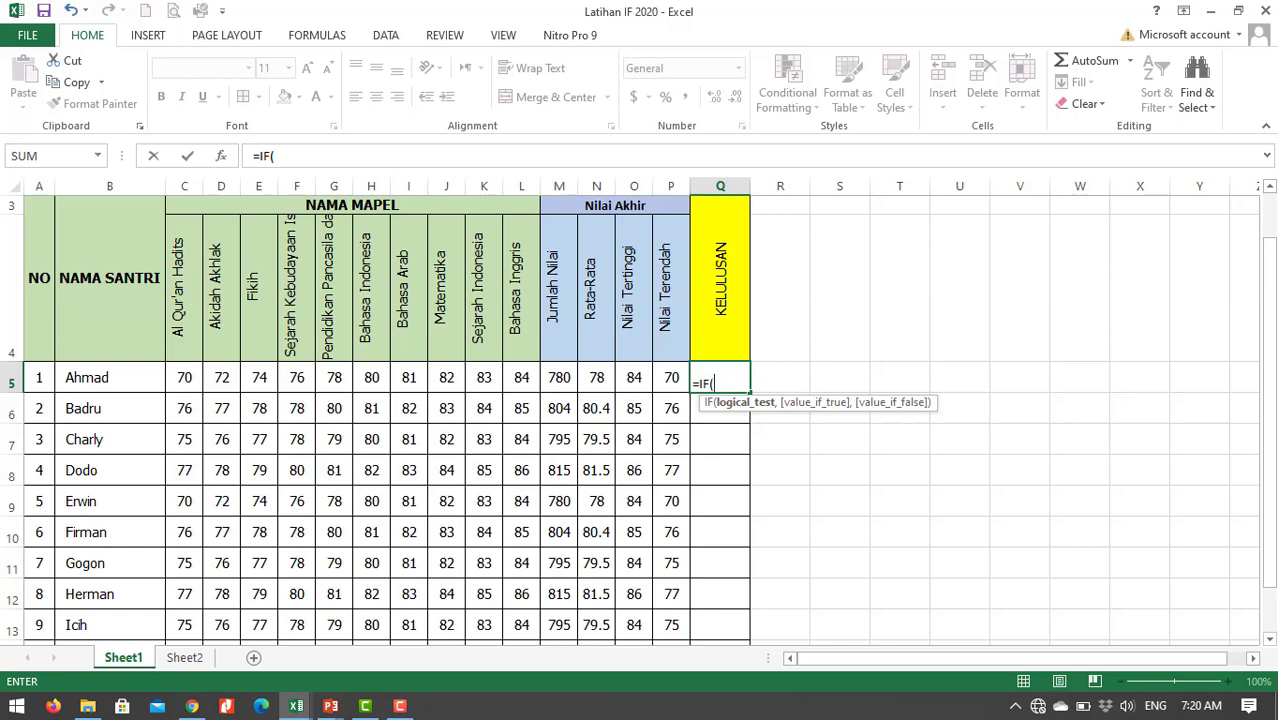
key(super+plus)
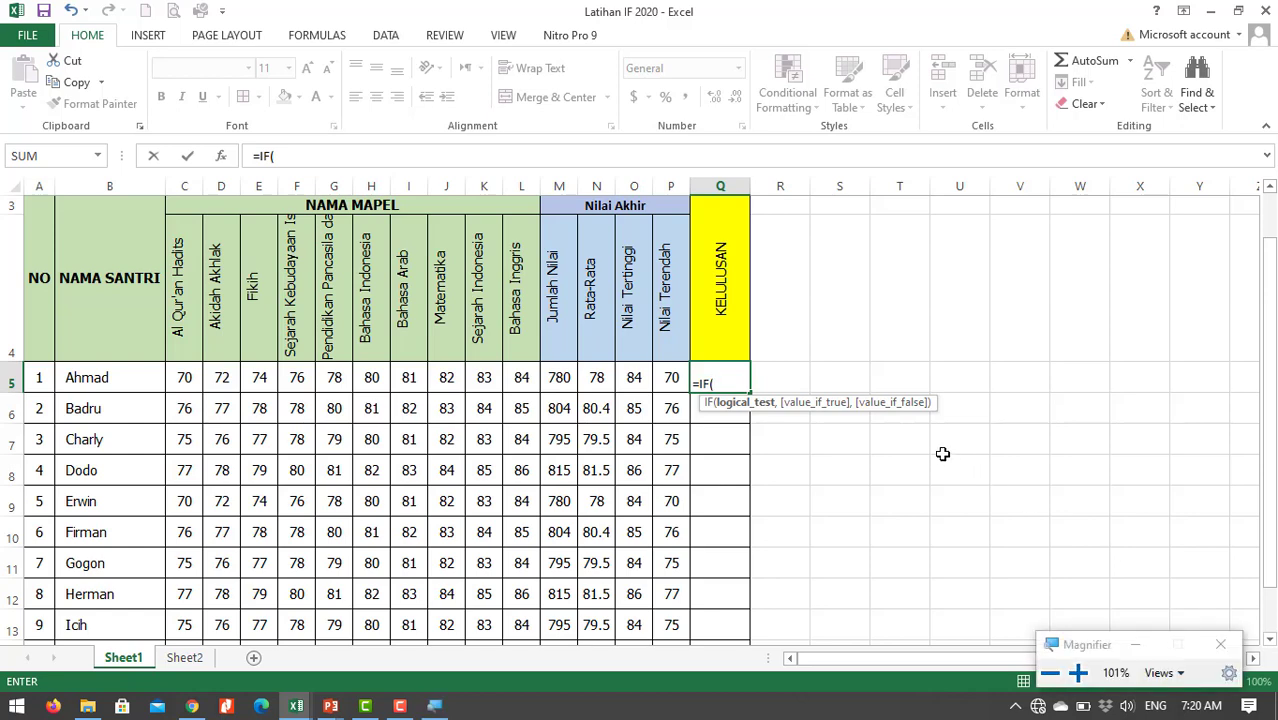
key(super+plus)
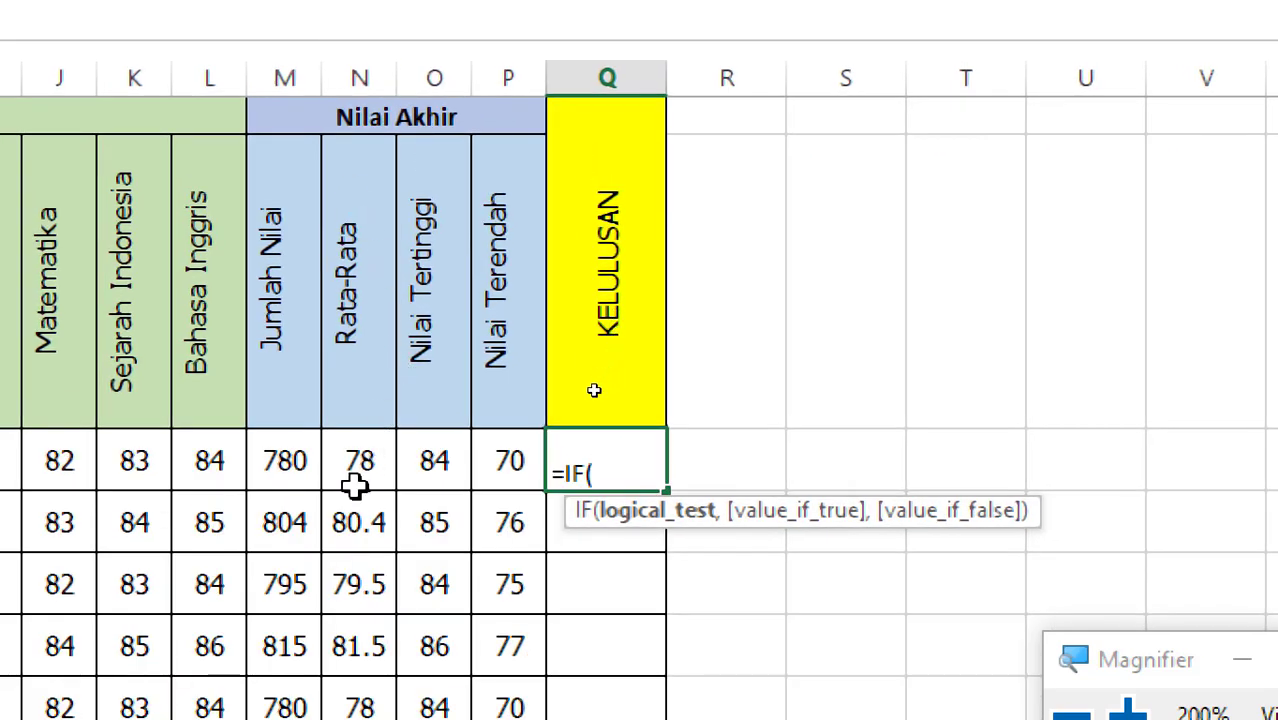
click(361, 471)
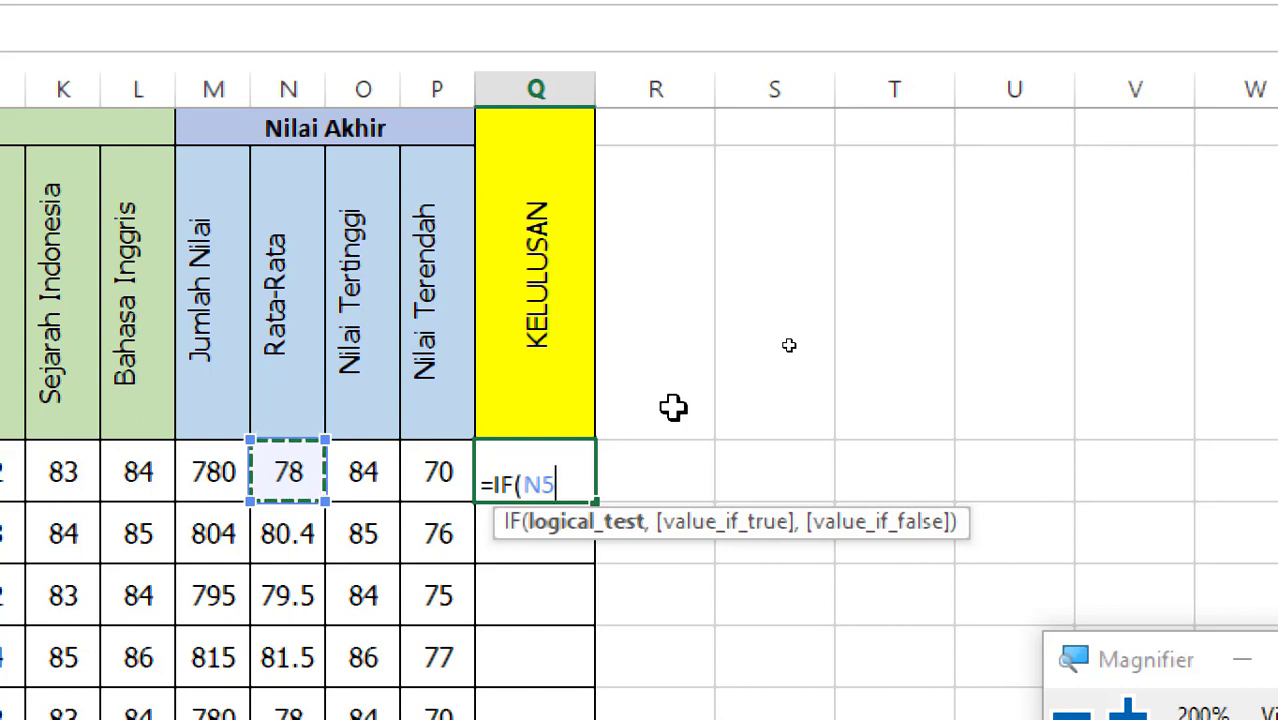
text(>)
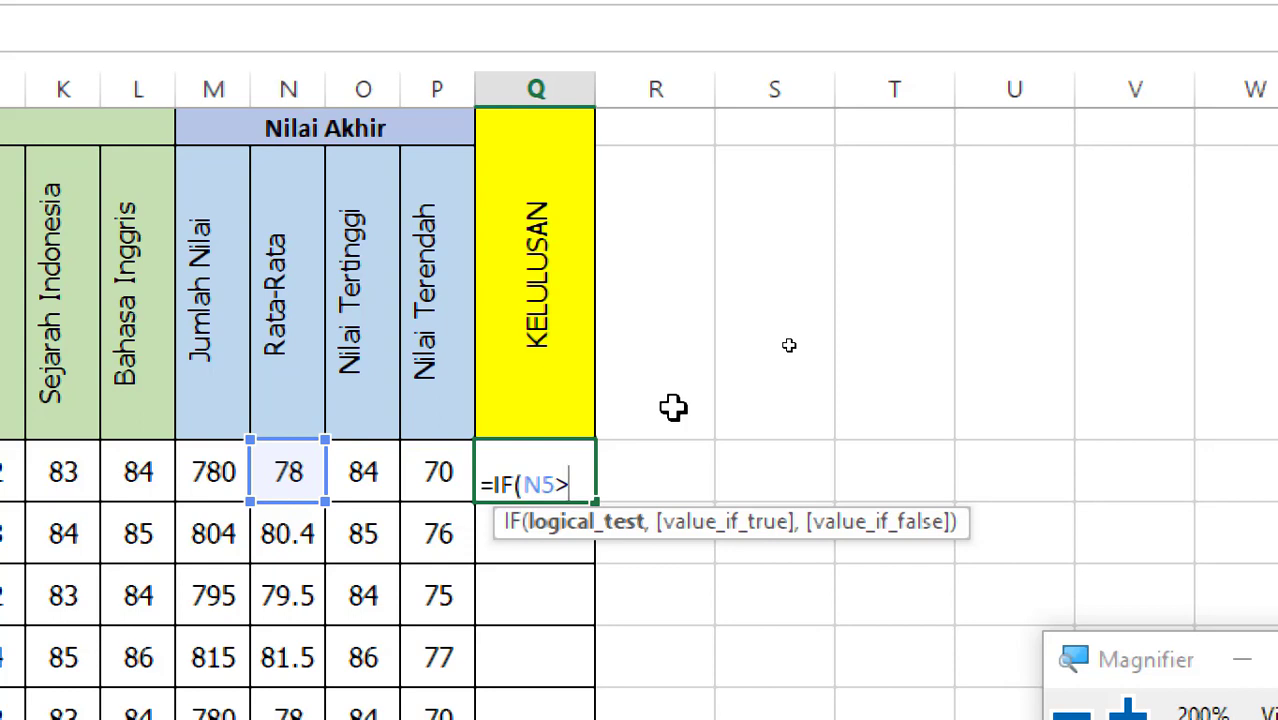
text(80)
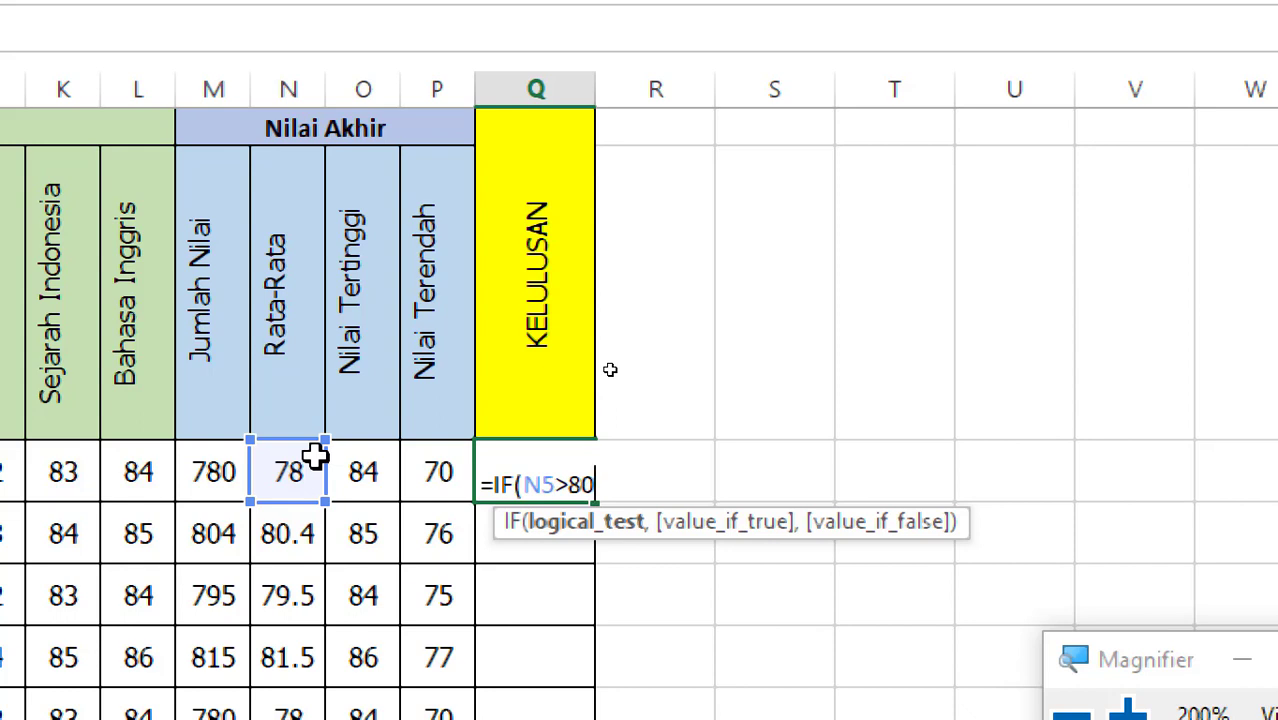
text(,)
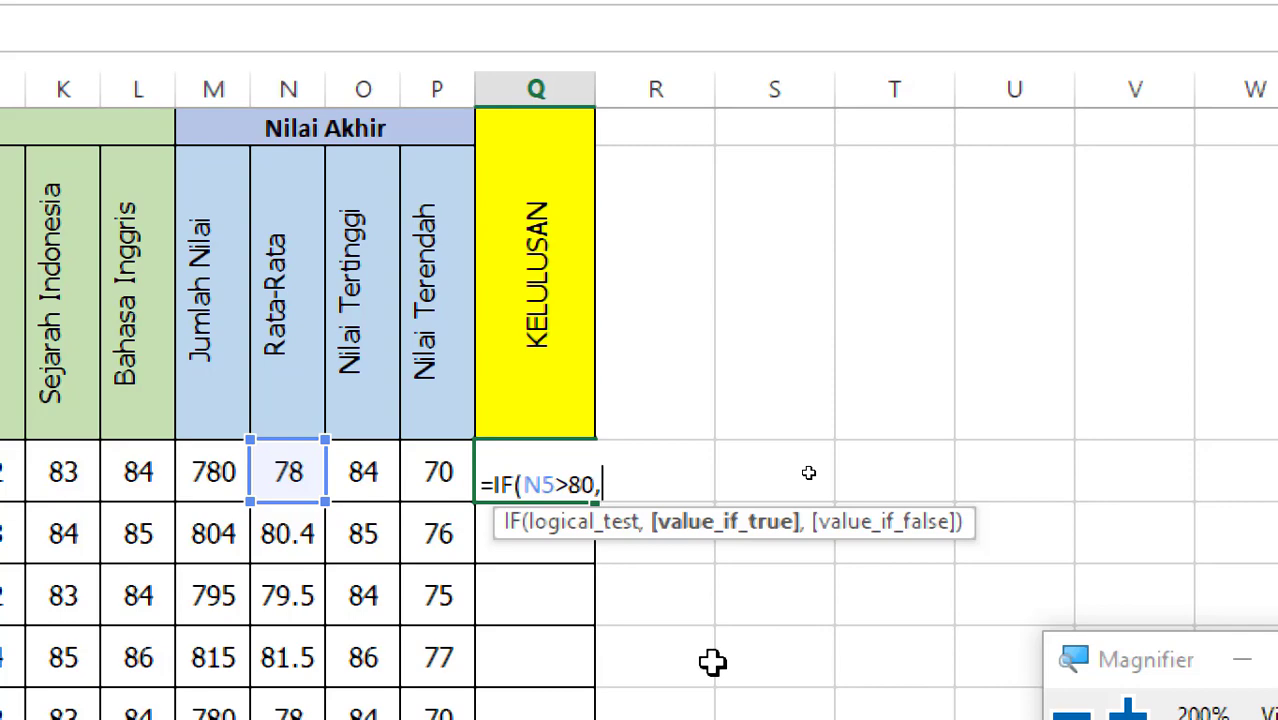
click(437, 472)
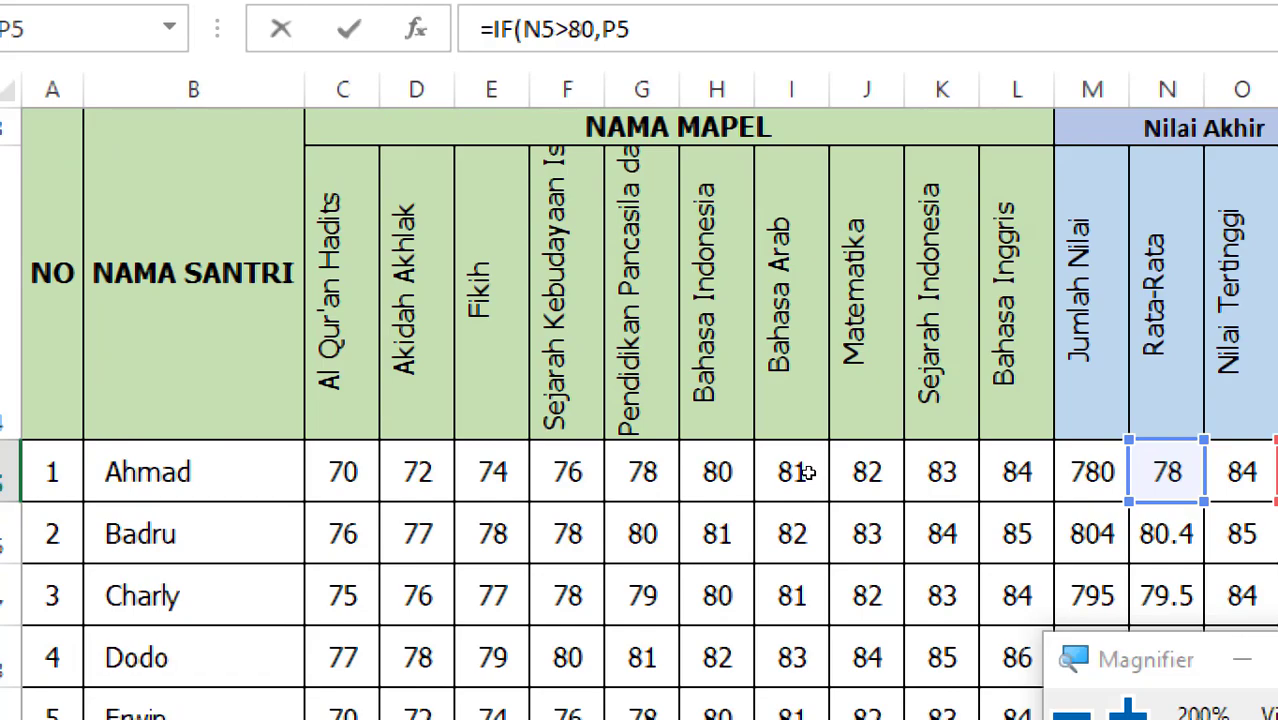
key(Right)
key(Right)
key(Right)
key(Right)
key(Right)
key(Right)
key(Right)
key(Right)
key(Right)
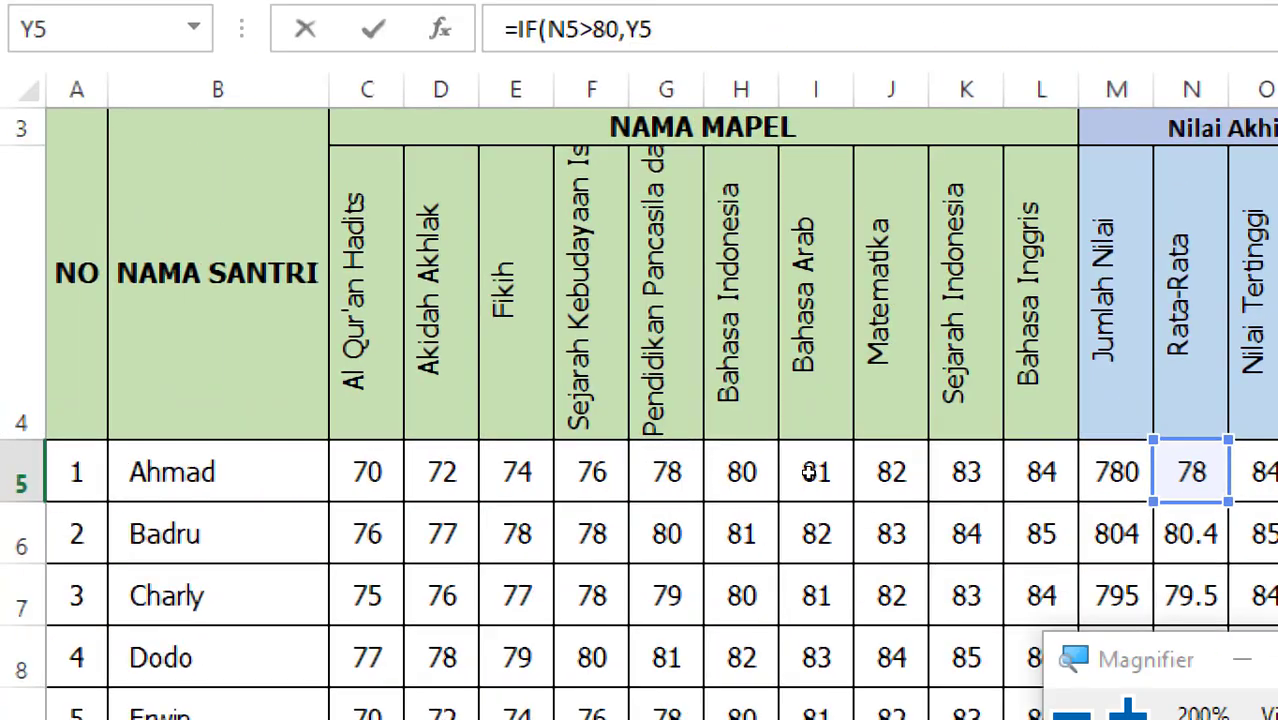
key(Right)
key(Right)
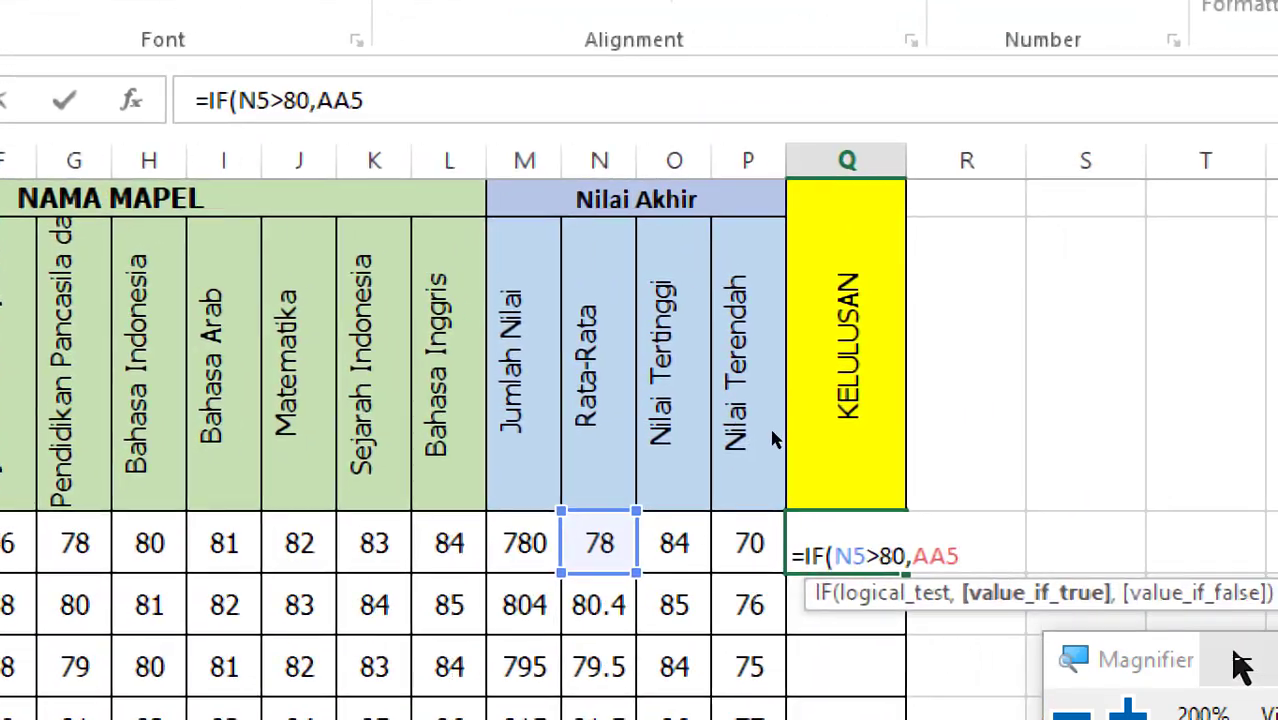
key(BackSpace)
key(BackSpace)
key(BackSpace)
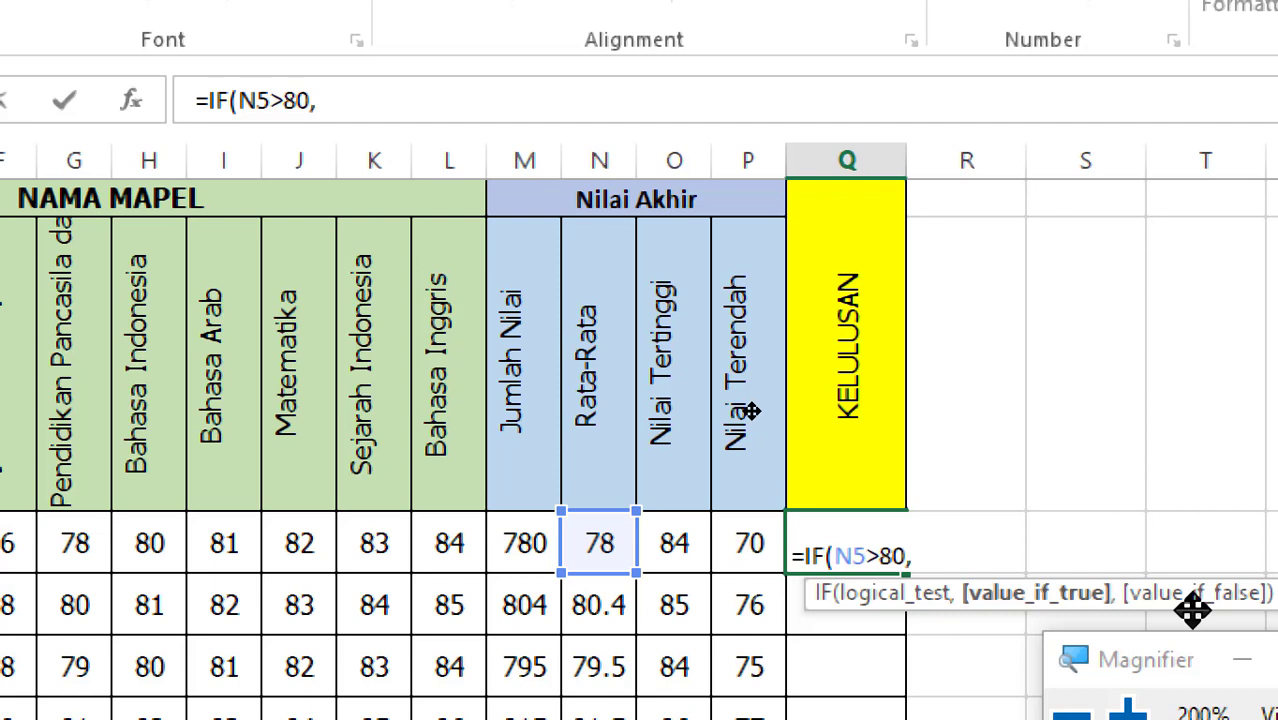
Complete the Q5 IF formula with "LULUS" as the true value and "GAGAL" as the false value
text(")
text(LULU)
text(S)
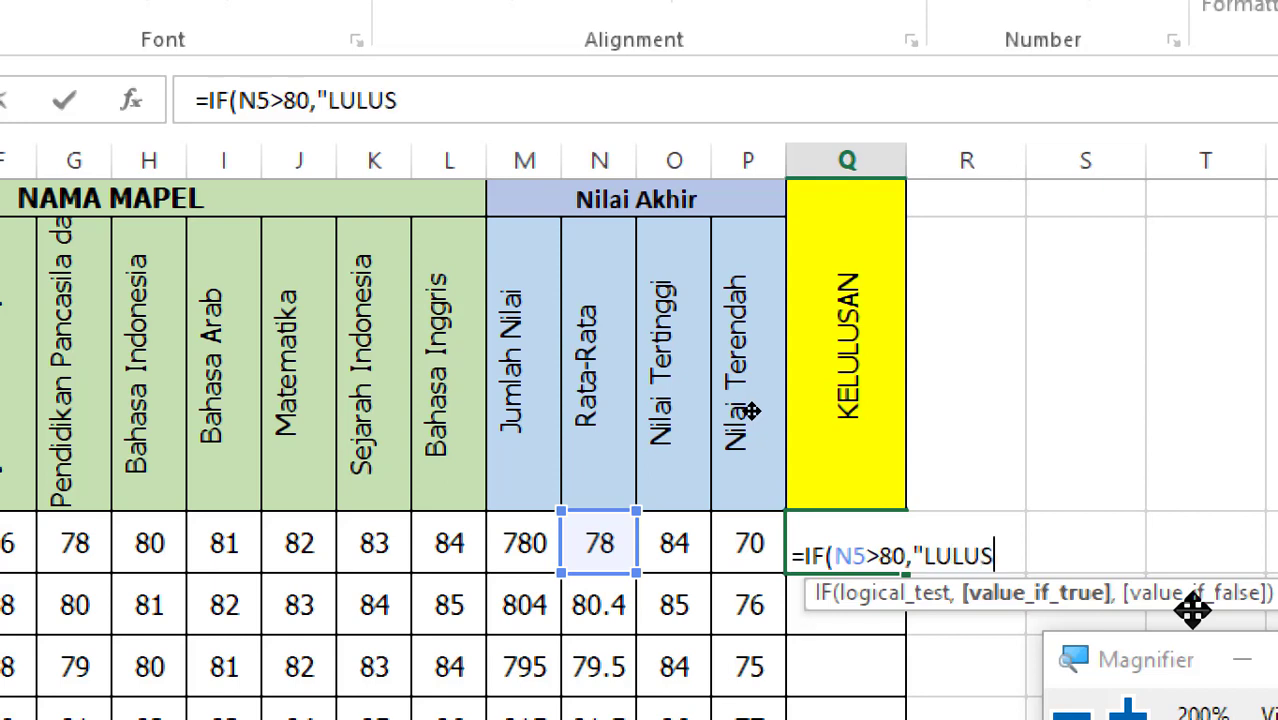
text(")
text(,)
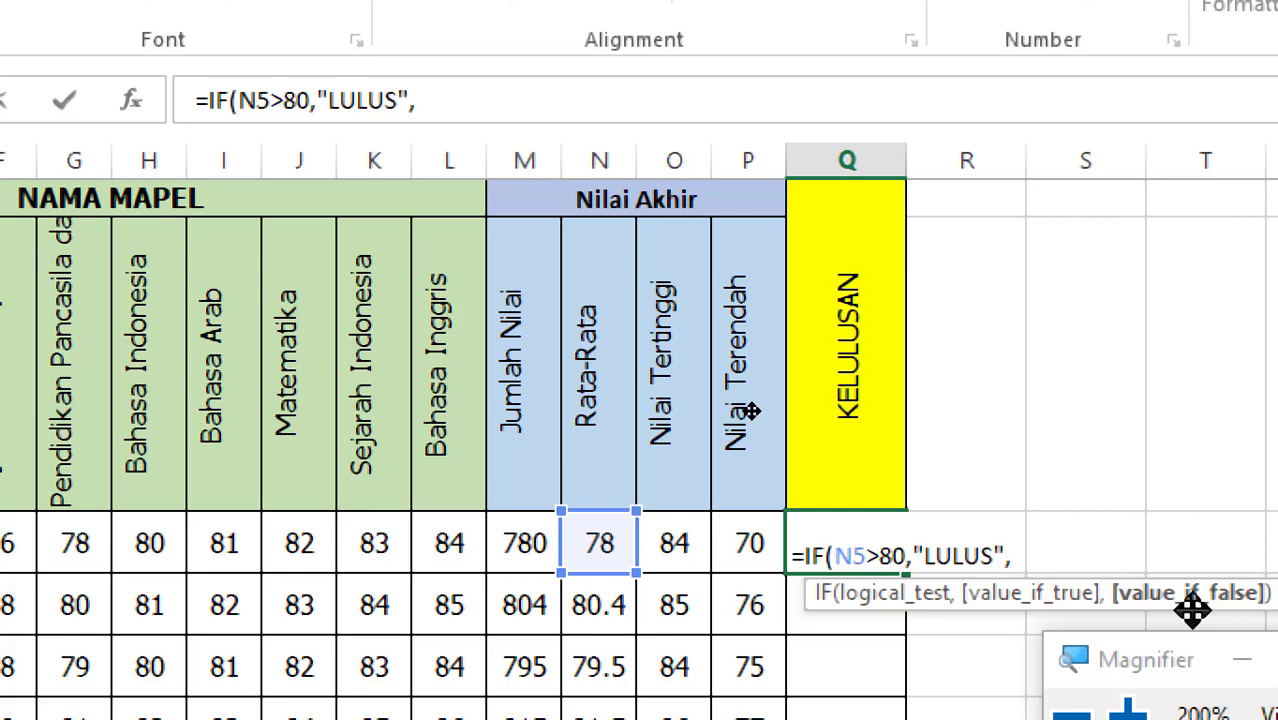
text(")
text(G)
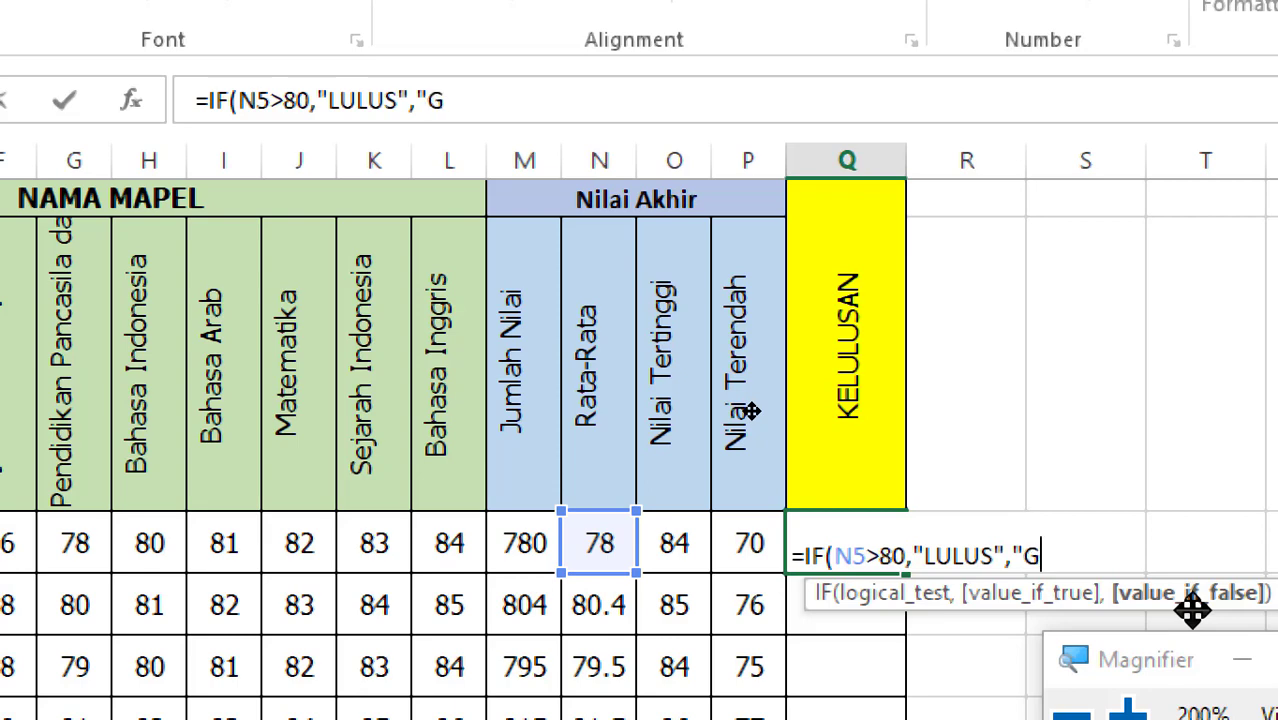
text(AGAL)
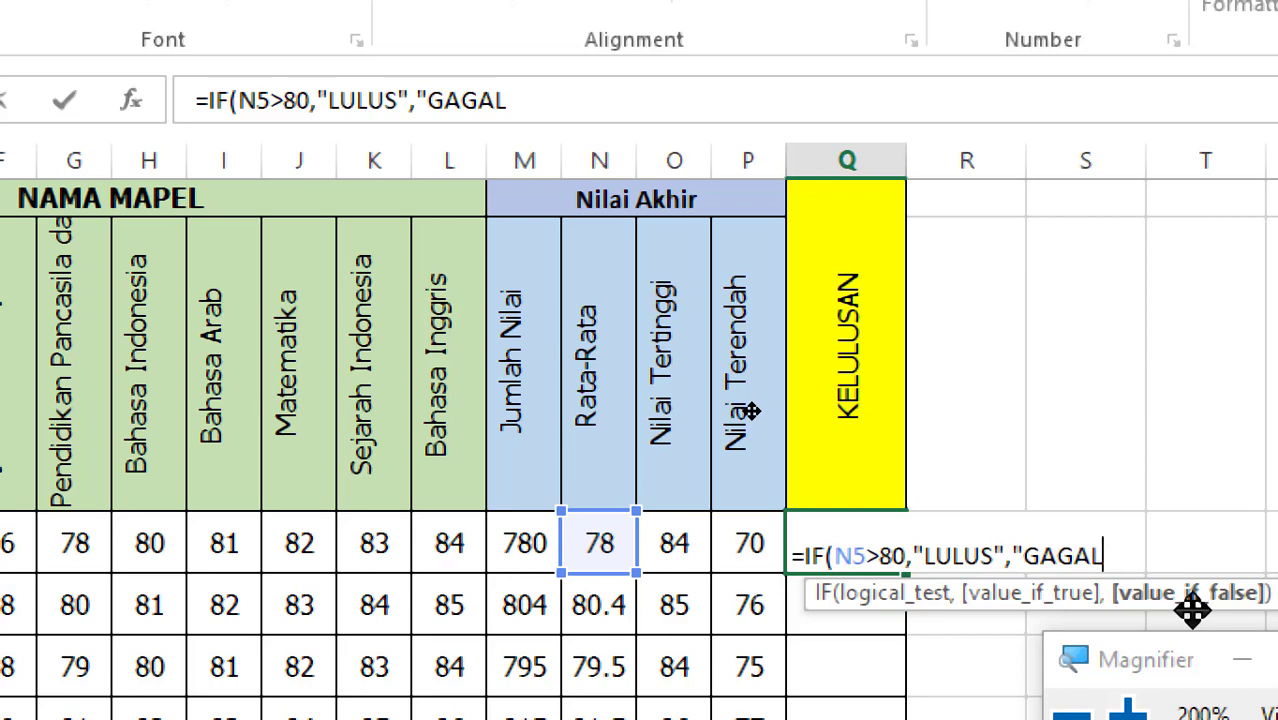
text("))
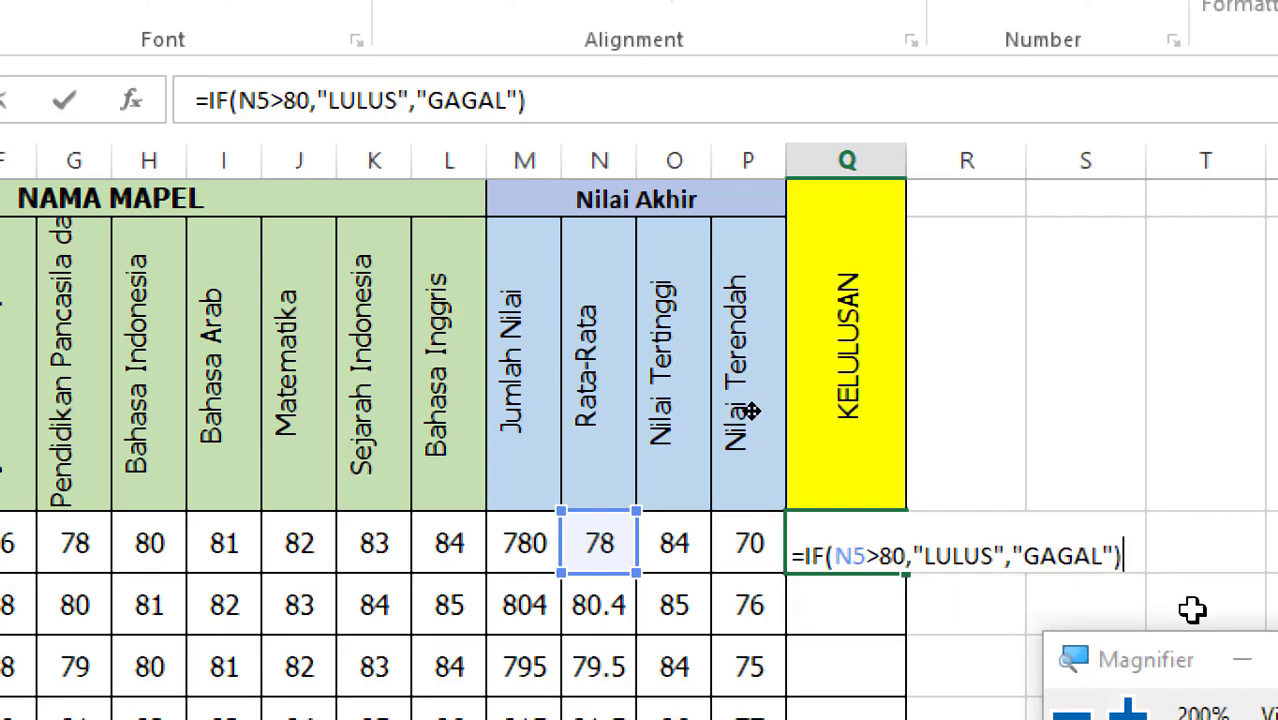
key(Return)
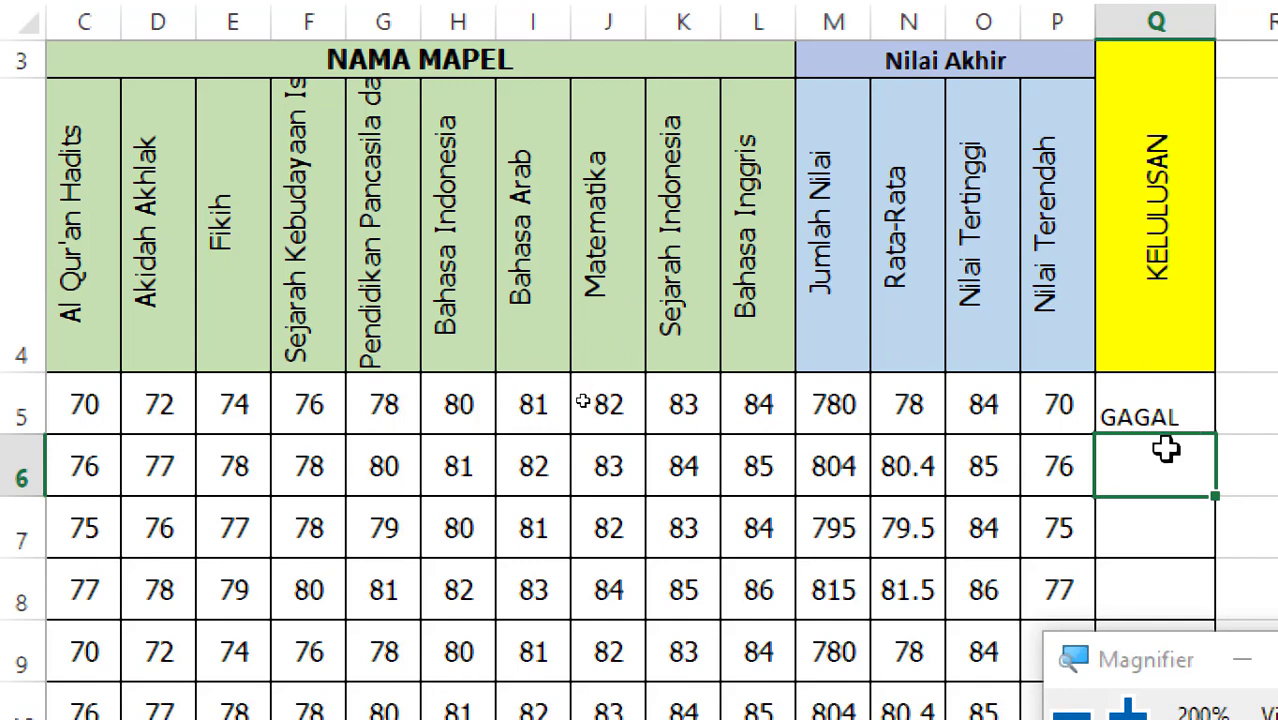
Fill the Q5 pass/fail formula down the KELULUSAN column for the remaining students
click(1138, 400)
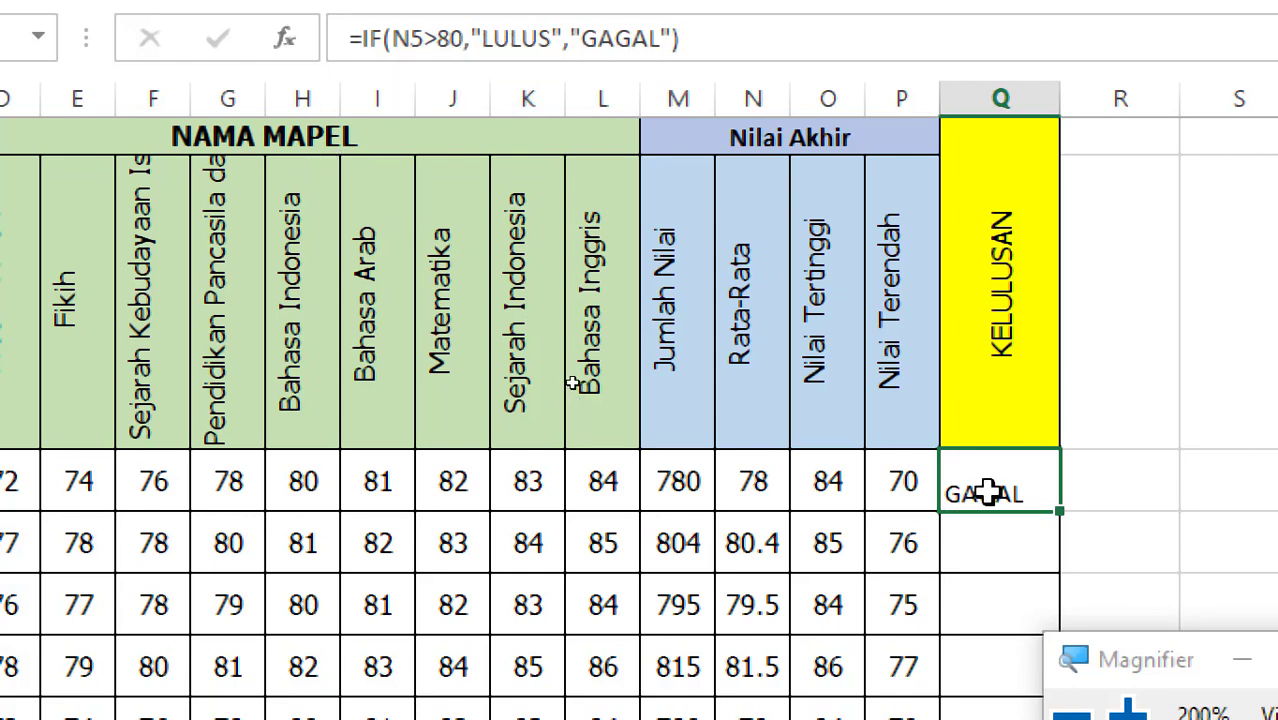
double_click(1056, 511)
click(973, 538)
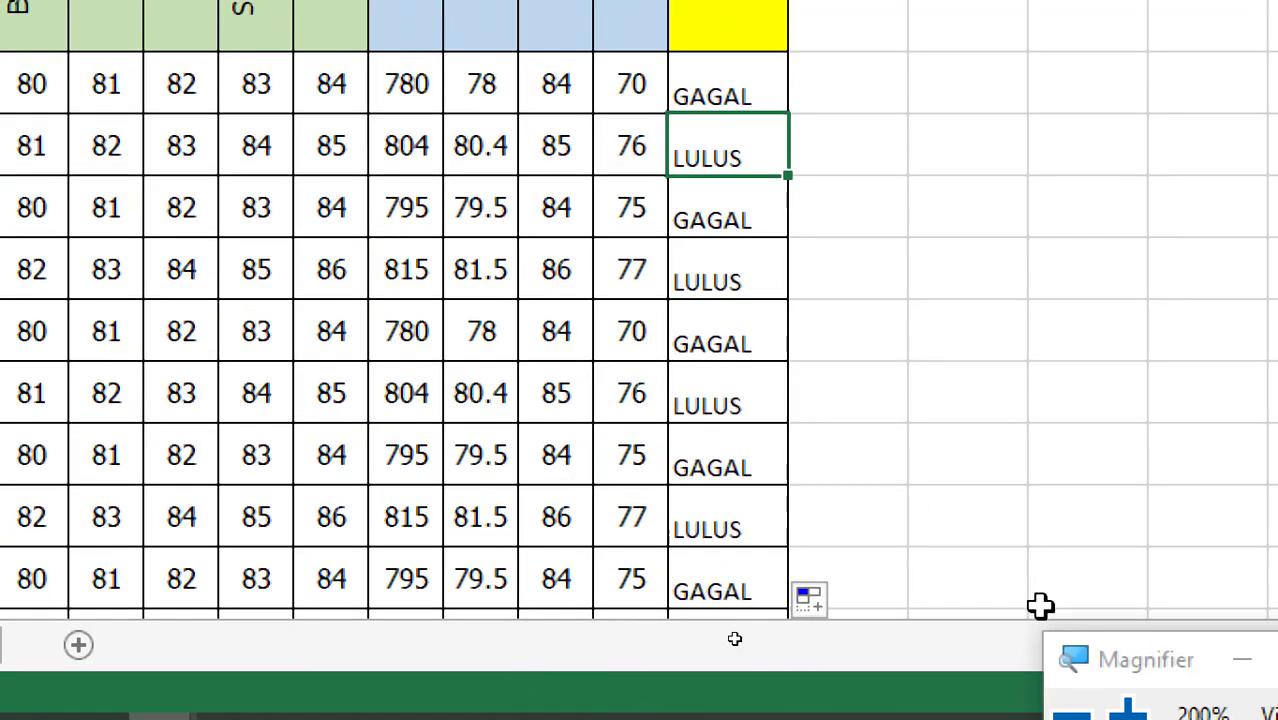
key(super+minus)
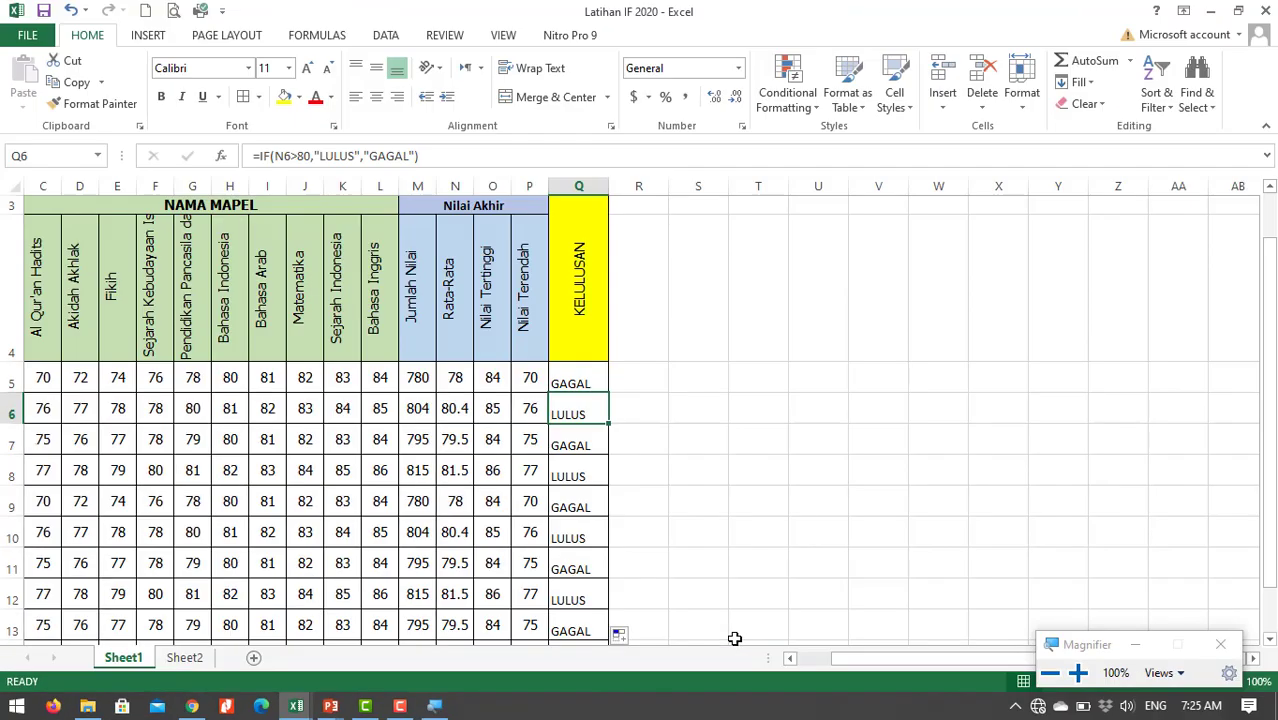
click(667, 472)
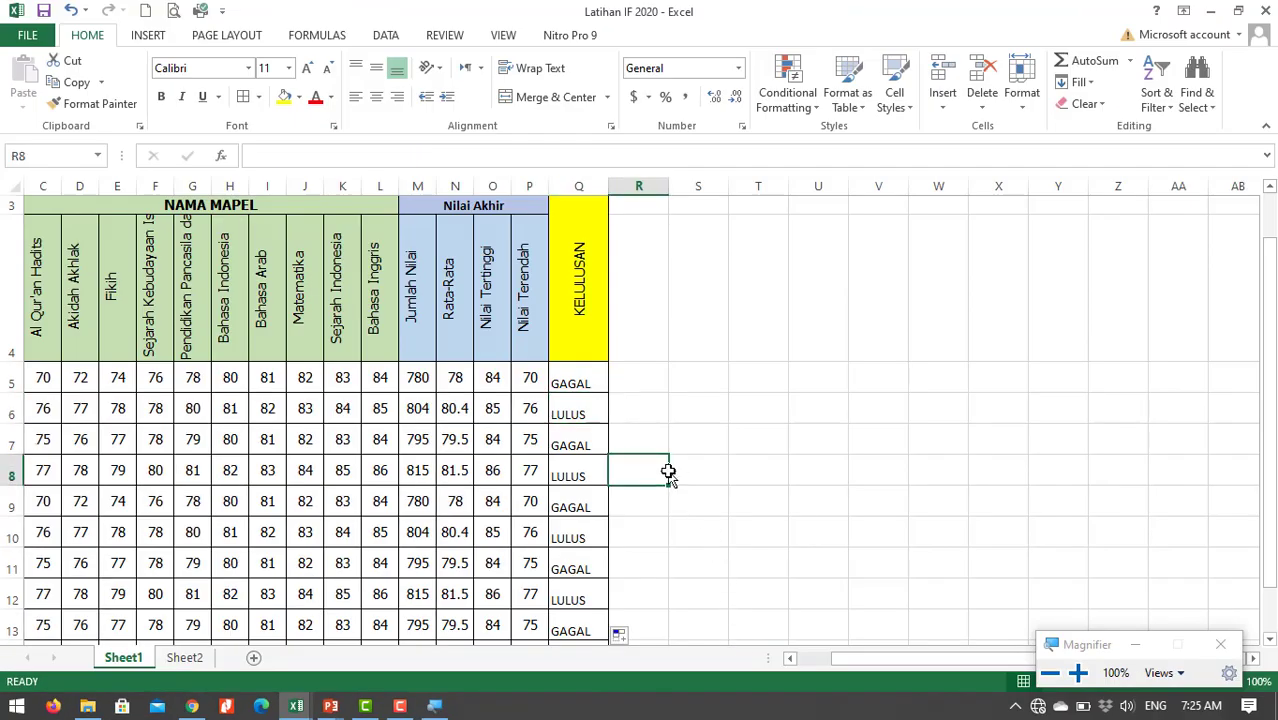